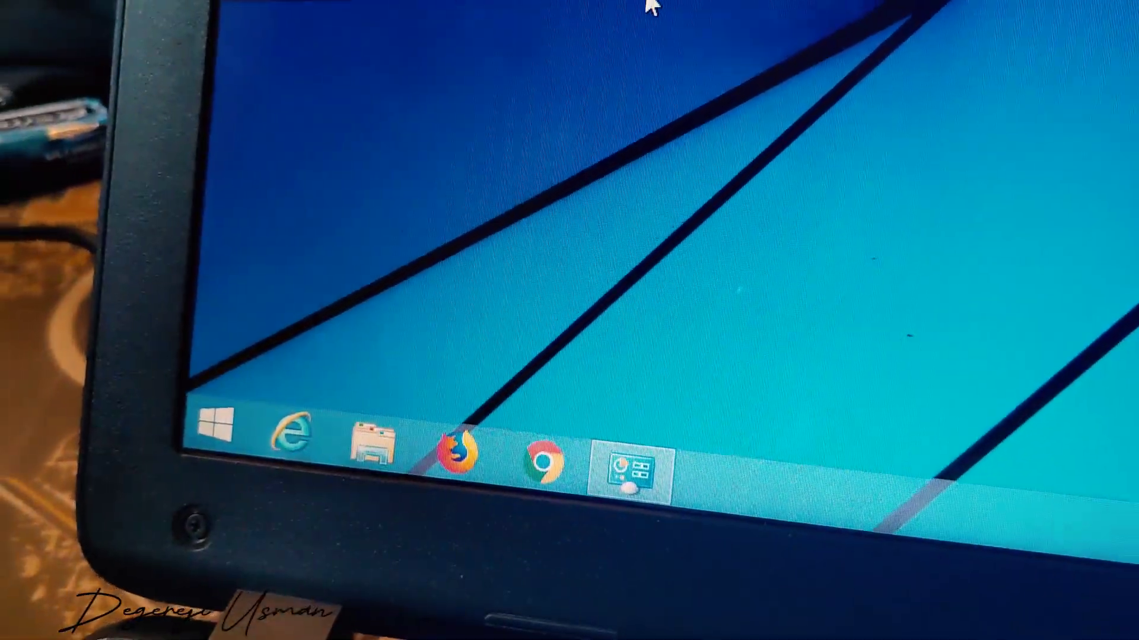
Restart Windows 8.1 from the Start menu and bring up the HP Startup Menu
{"action": "left_click", "coordinate": [169, 449]}
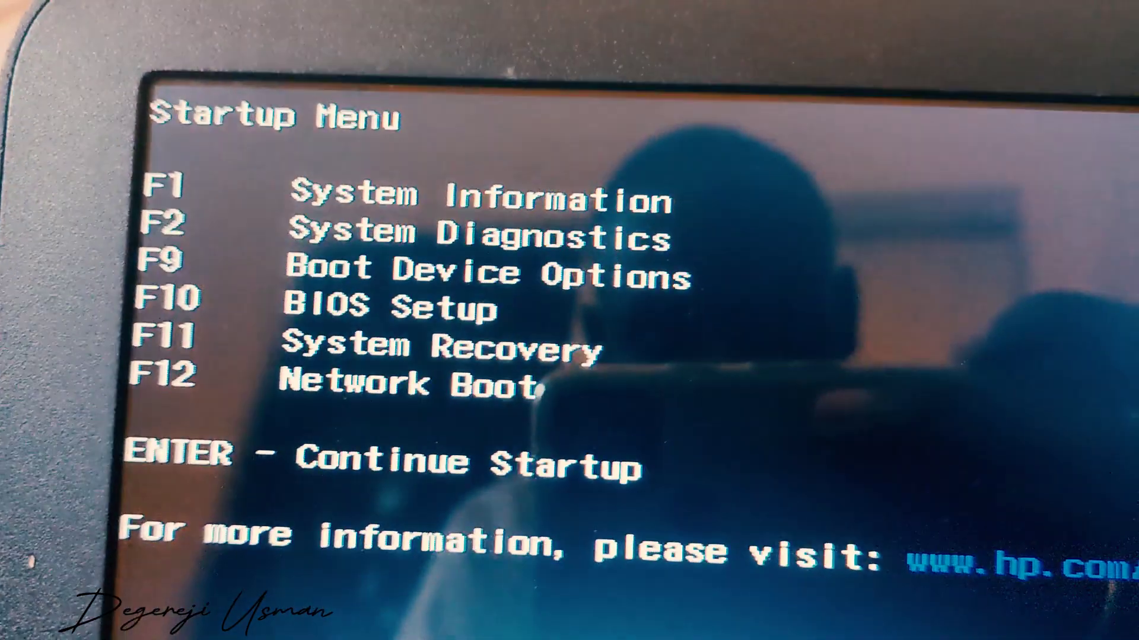
Enter BIOS Setup and open the Boot Options page under System Configuration
{"action": "key", "text": "F1"}
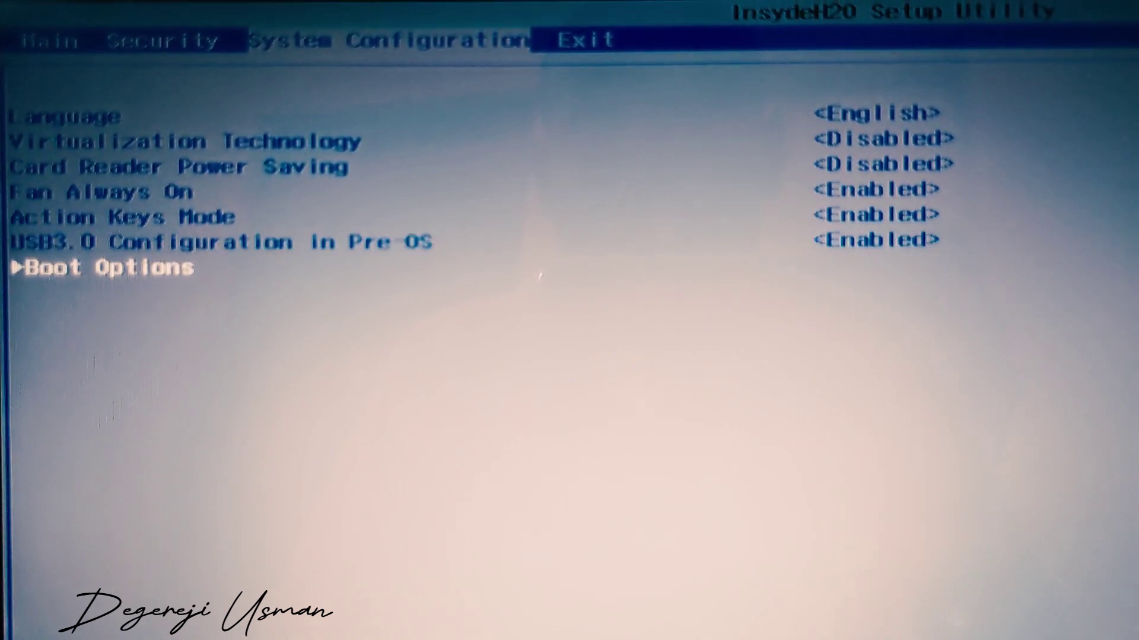
{"action": "key", "text": "Return"}
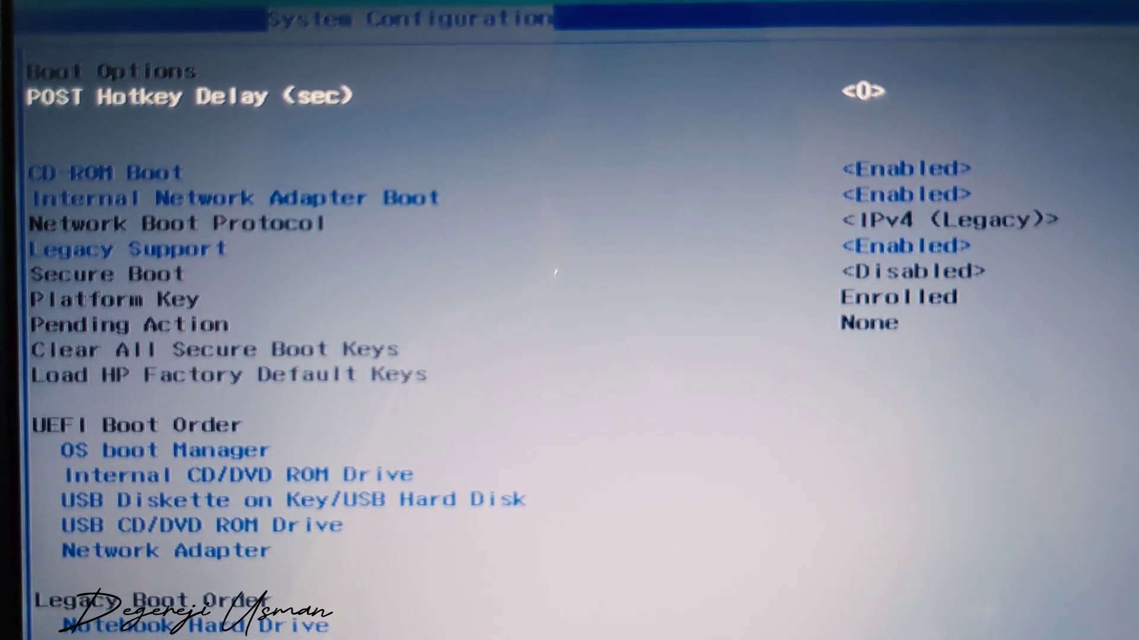
Set Legacy Support to Disabled, confirm with Yes, and choose Exit Saving Changes
{"action": "key", "text": "Down"}
{"action": "key", "text": "Down"}
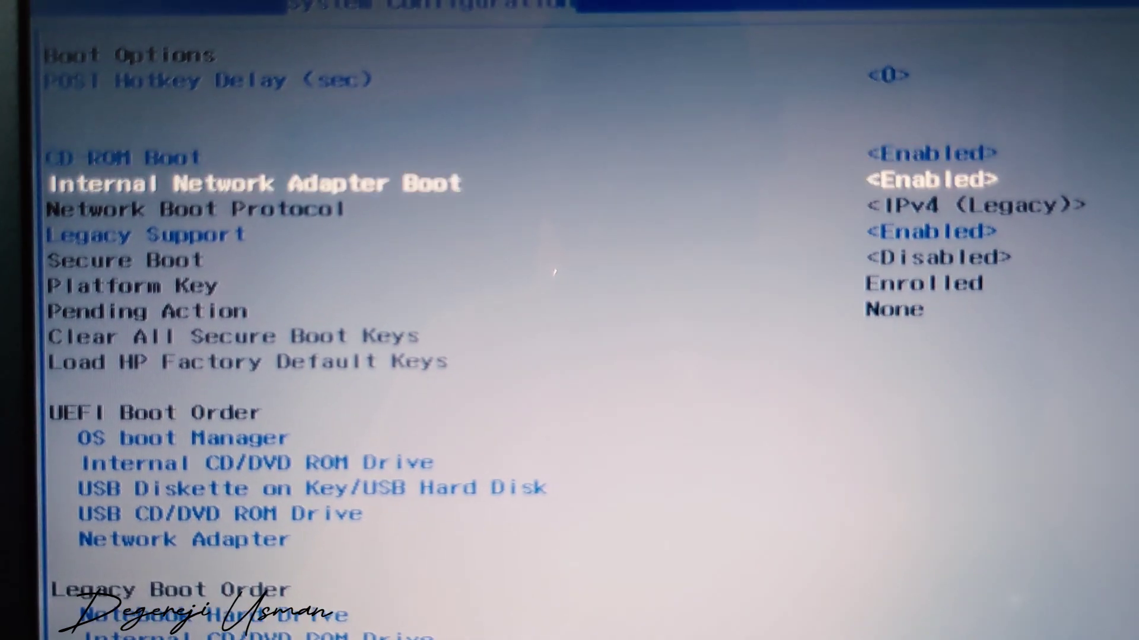
{"action": "key", "text": "Down"}
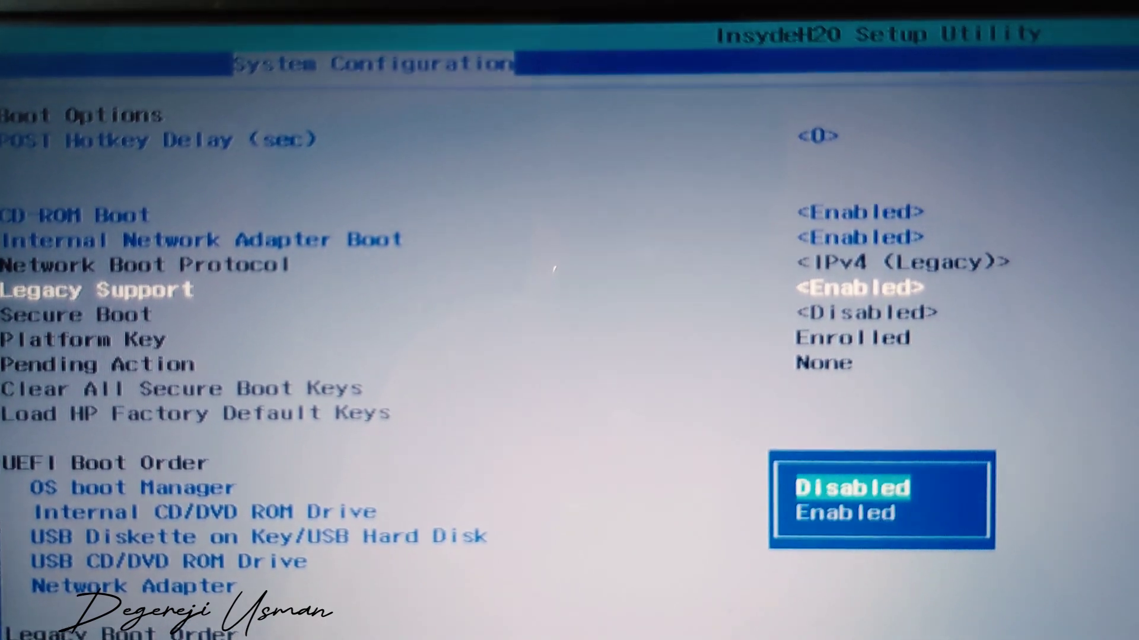
{"action": "key", "text": "Return"}
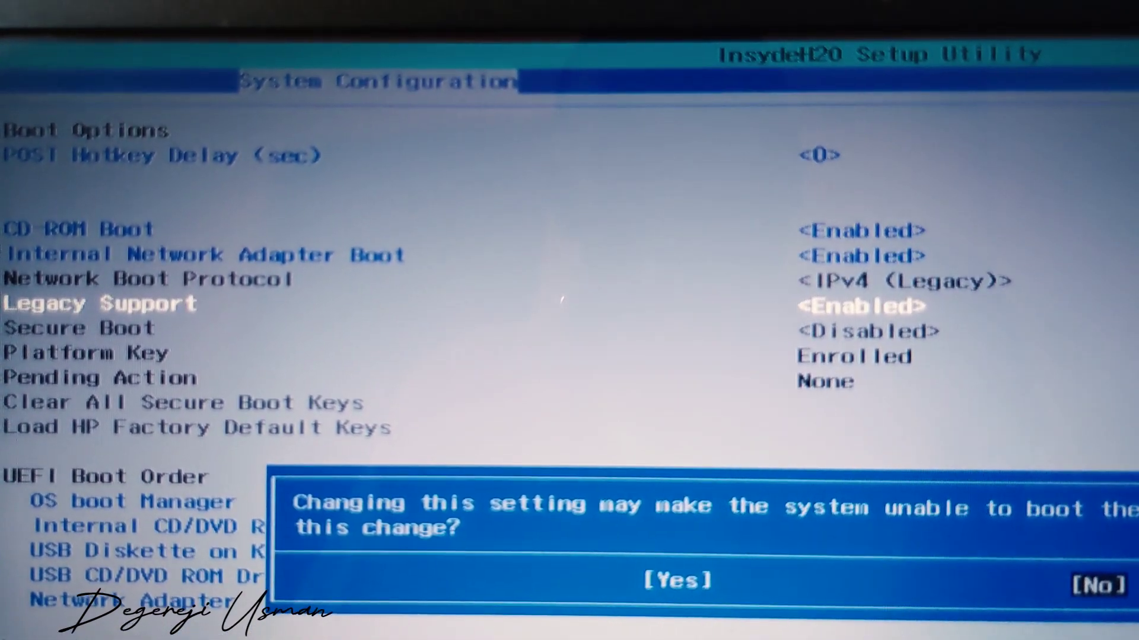
{"action": "key", "text": "Return"}
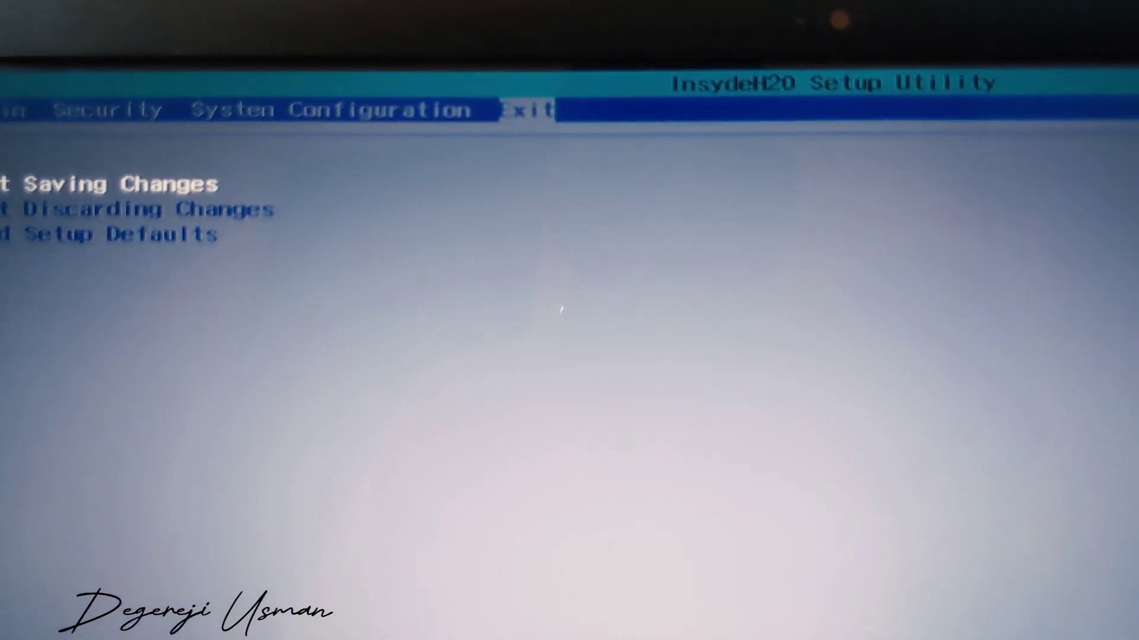
{"action": "key", "text": "Return"}
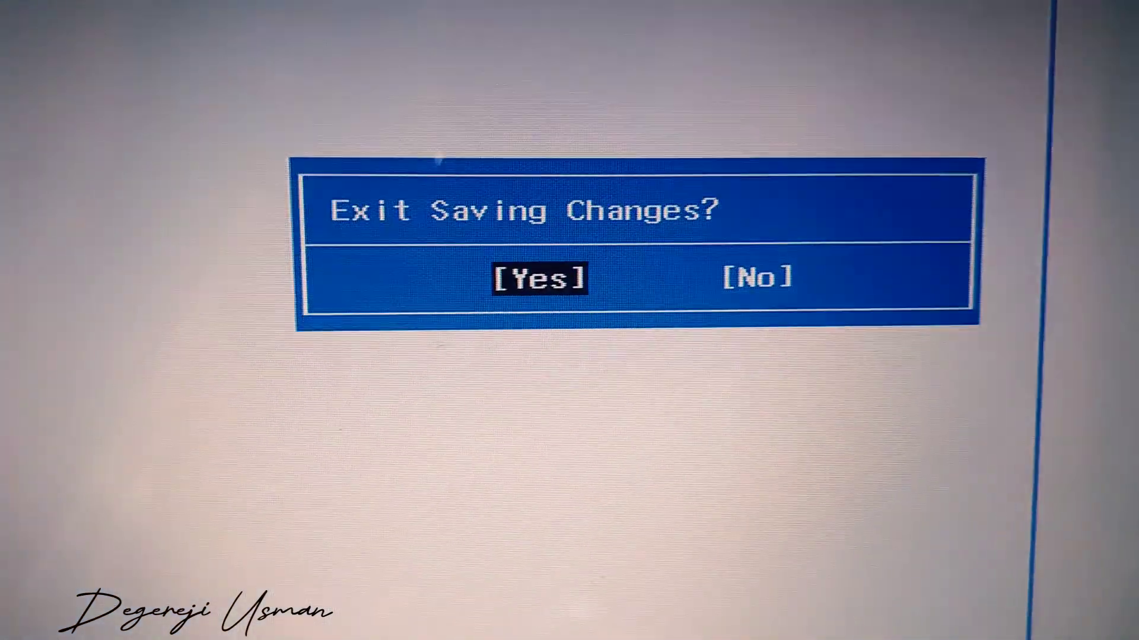
{"action": "key", "text": "Return"}
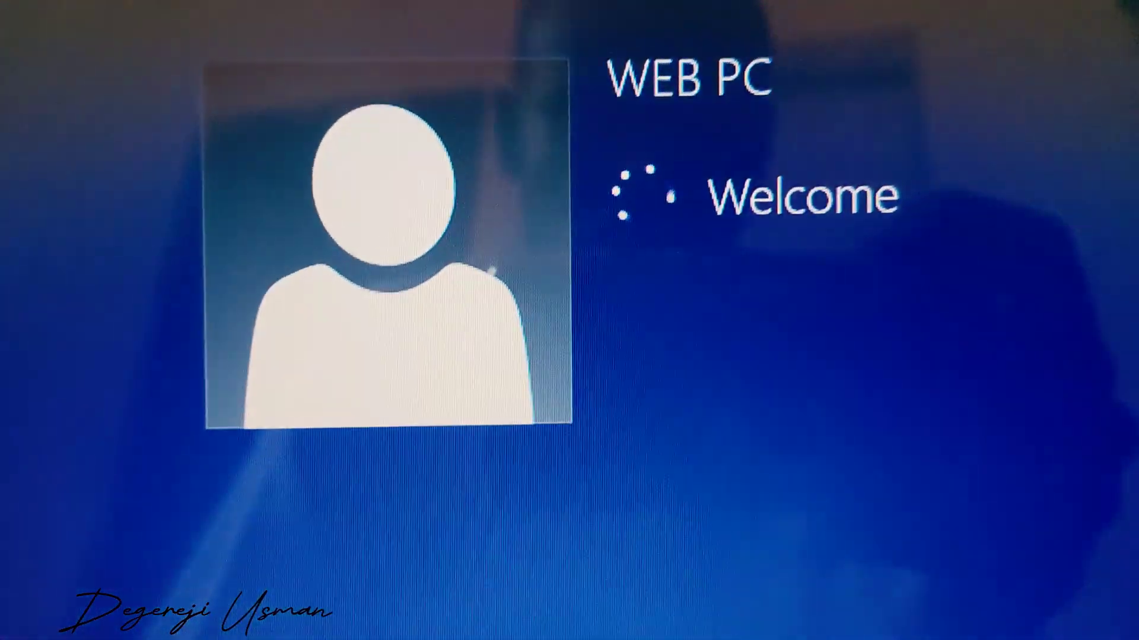